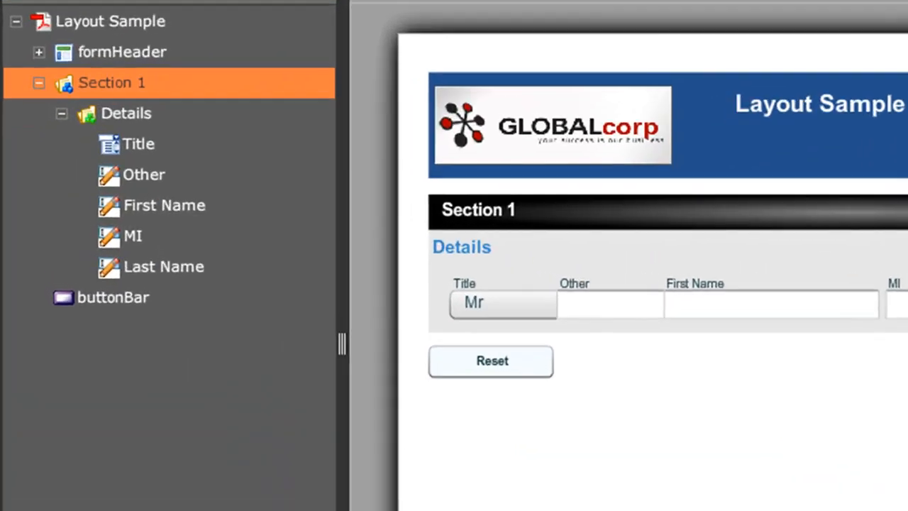
- Duplicate the Details subsection inside Section 1
left_click(151, 122)
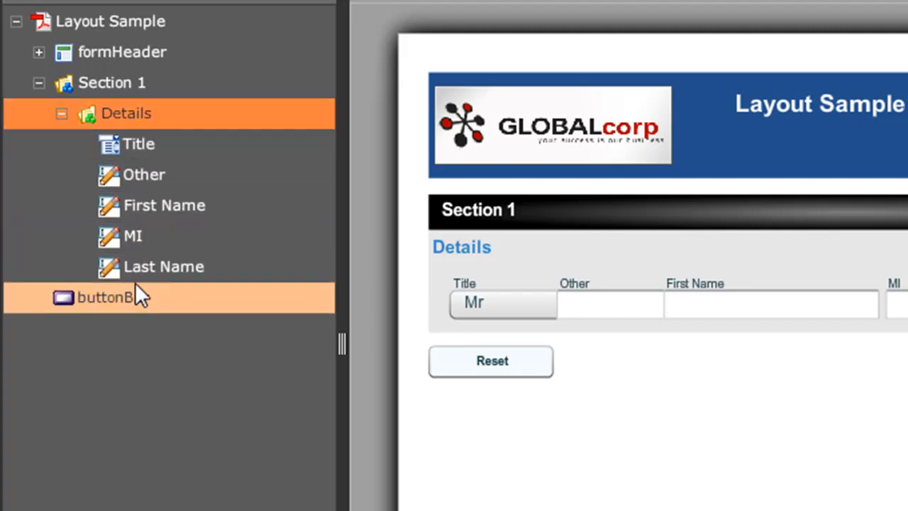
right_click(123, 117)
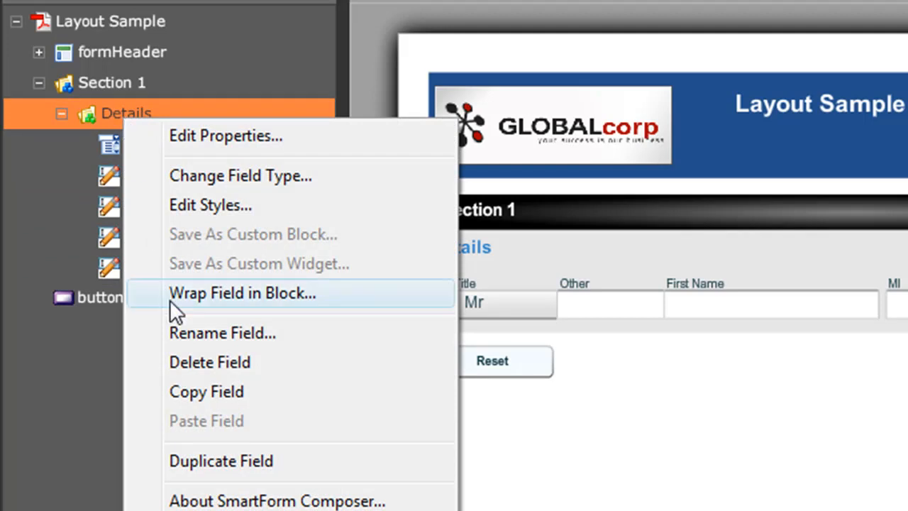
left_click(204, 462)
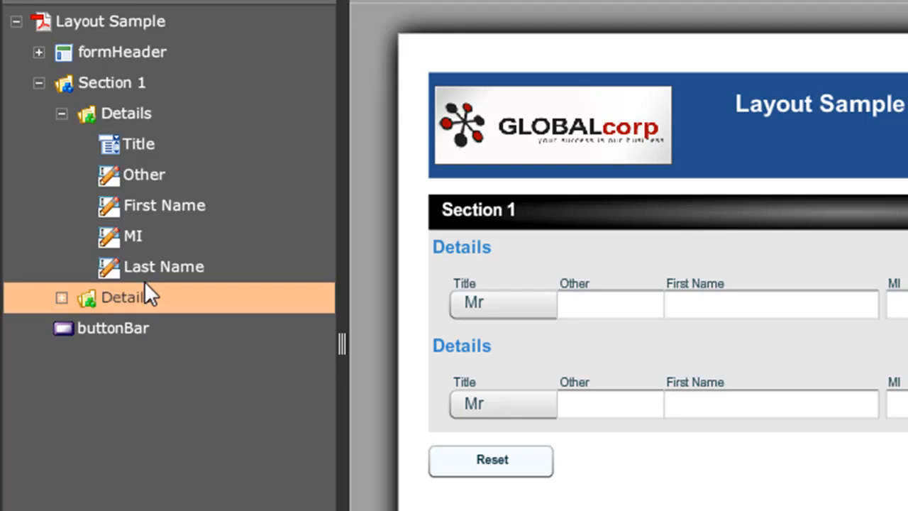
- Change the section heading of the duplicated Details subsection to Spouse Details
double_click(104, 294)
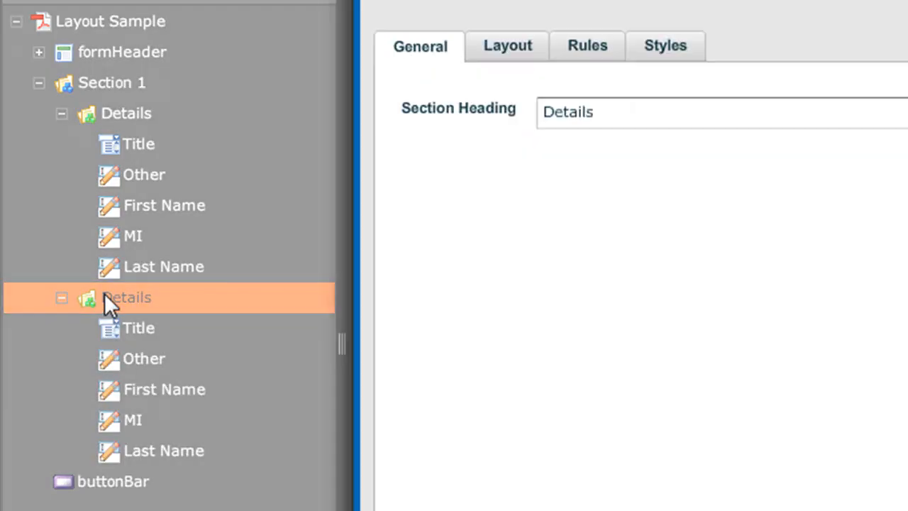
left_click(545, 111)
type("Spouse")
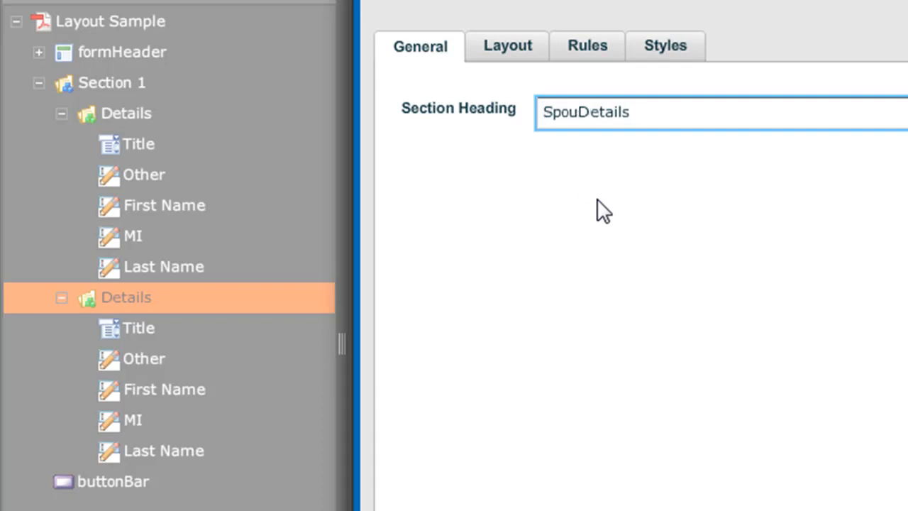
left_click(709, 507)
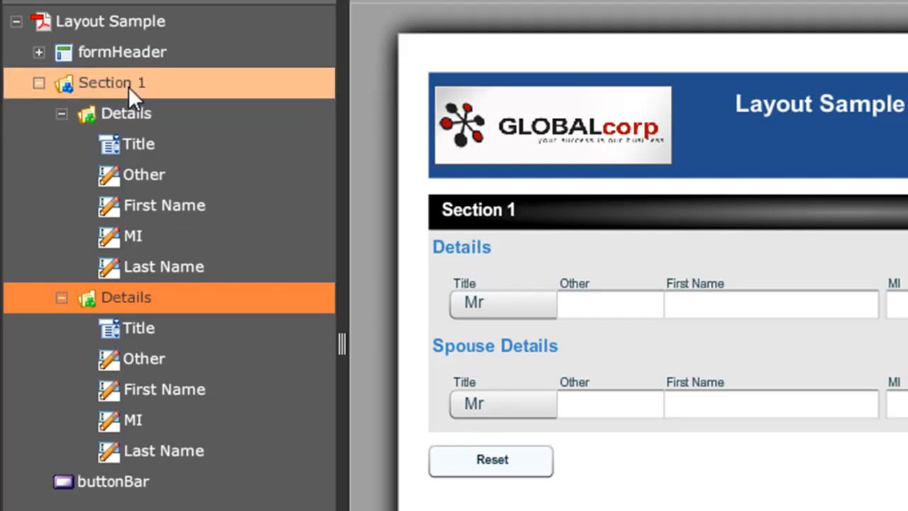
- Collapse the Details and Spouse Details subsections in the form tree and set Section 1's layout manager to Flow - Left to Right
left_click(62, 113)
left_click(62, 144)
left_click(110, 83)
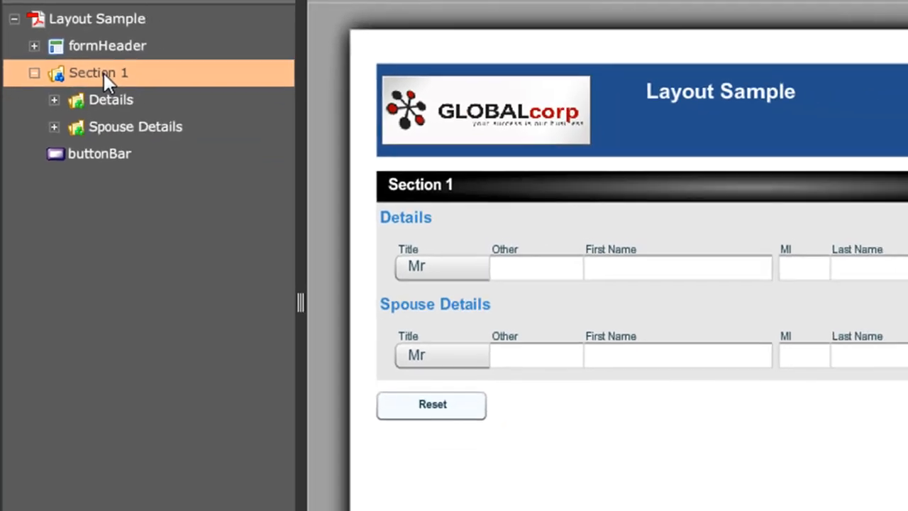
double_click(118, 82)
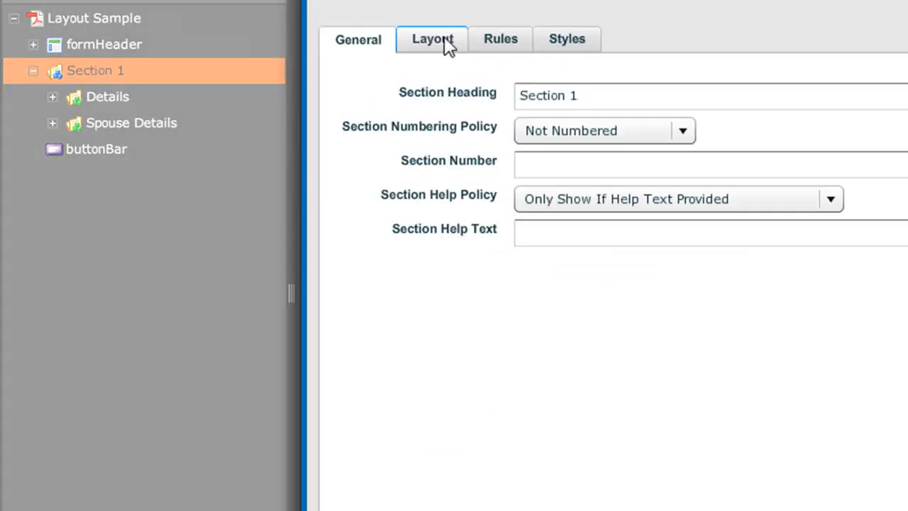
left_click(433, 44)
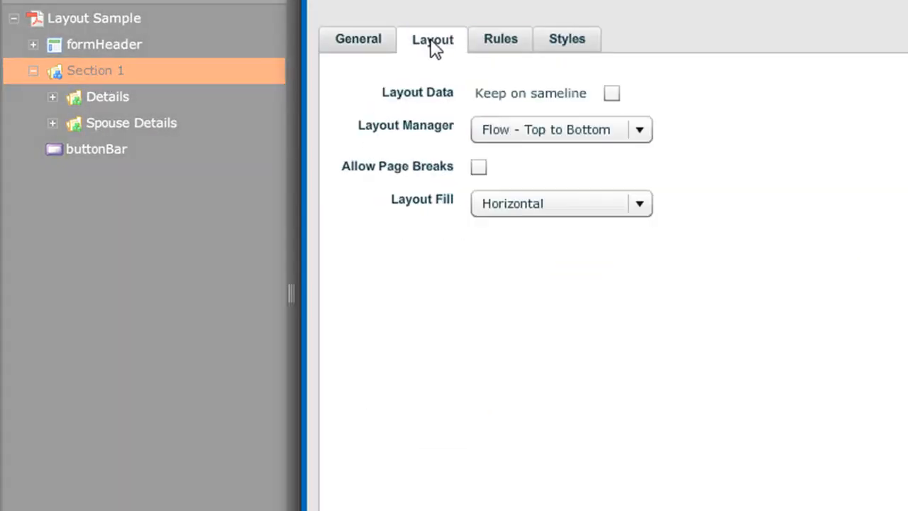
left_click(533, 134)
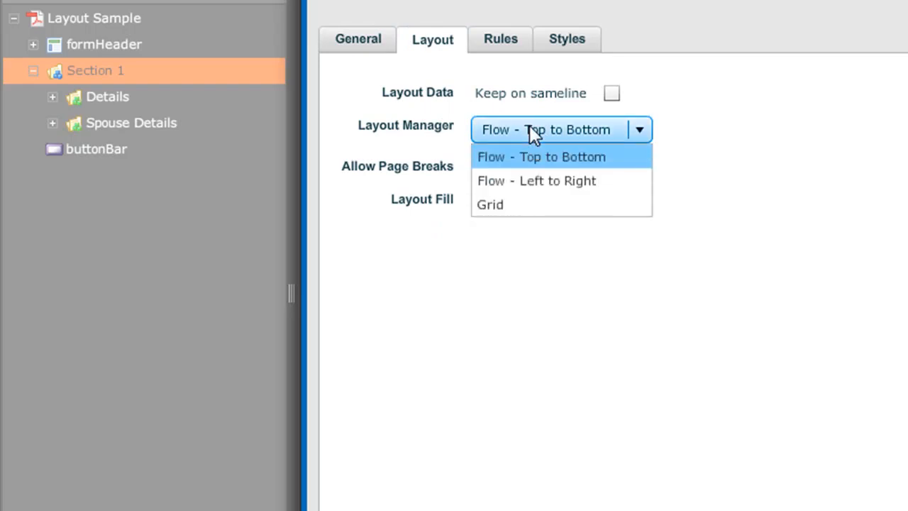
left_click(529, 181)
key("Return")
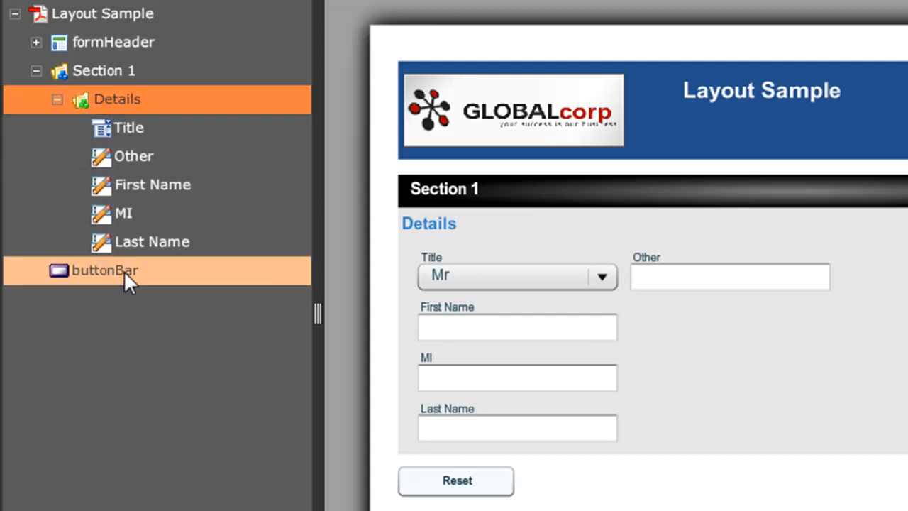
- Select the Other, First Name, MI and Last Name fields in turn to examine their placement in the Details section
left_click(123, 159)
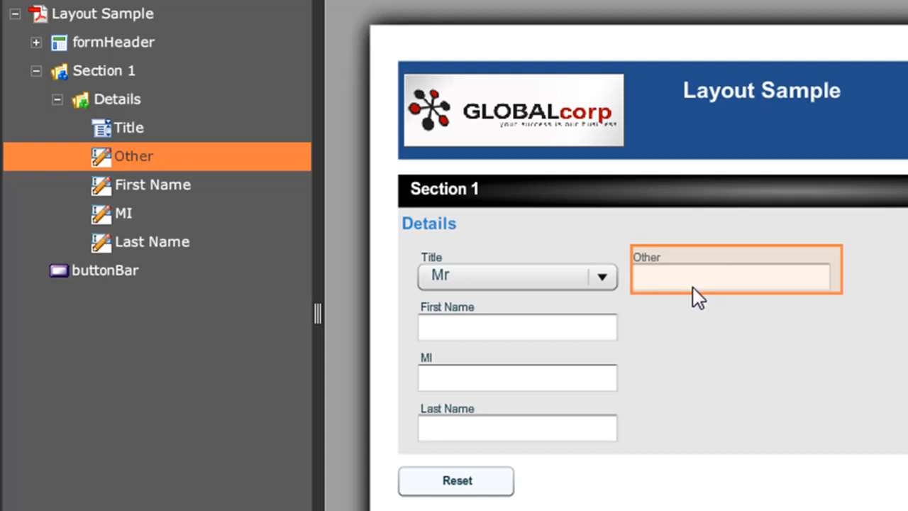
left_click(119, 183)
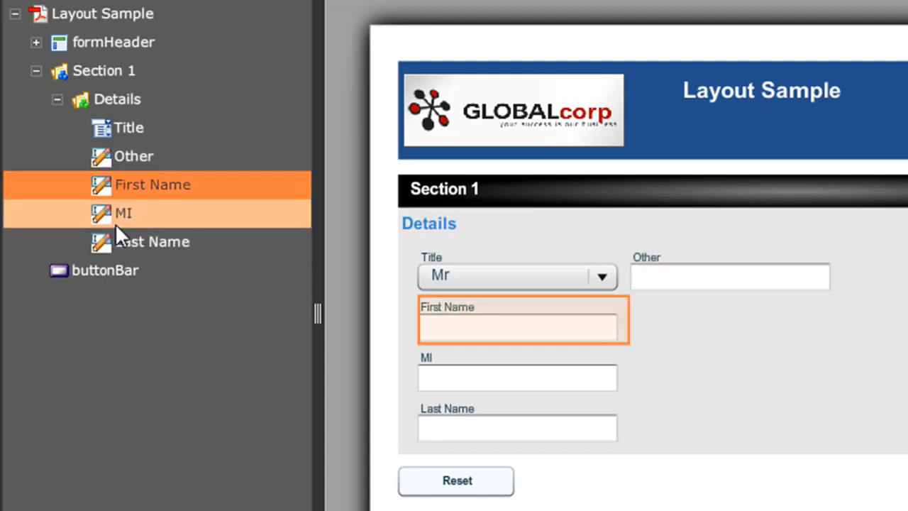
left_click(116, 221)
left_click(124, 243)
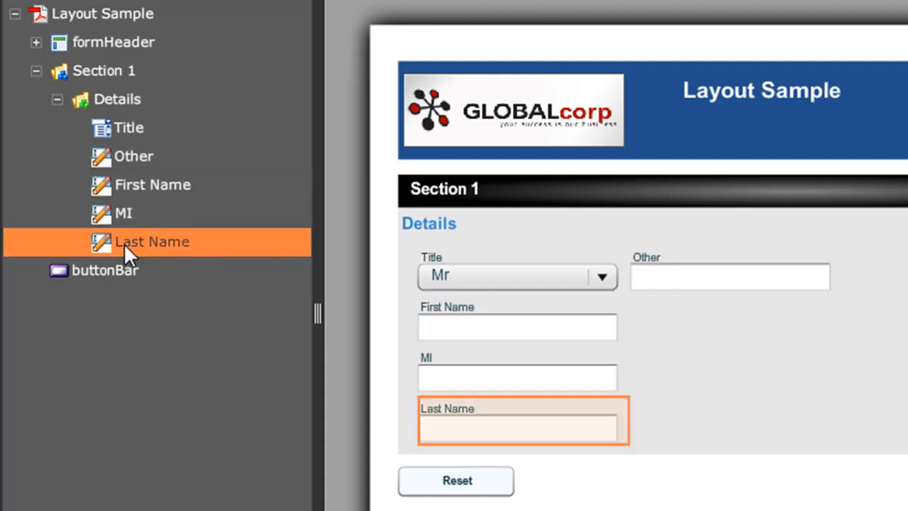
- Wrap the First Name, MI and Last Name fields in a block named NameBlock
left_click(148, 183)
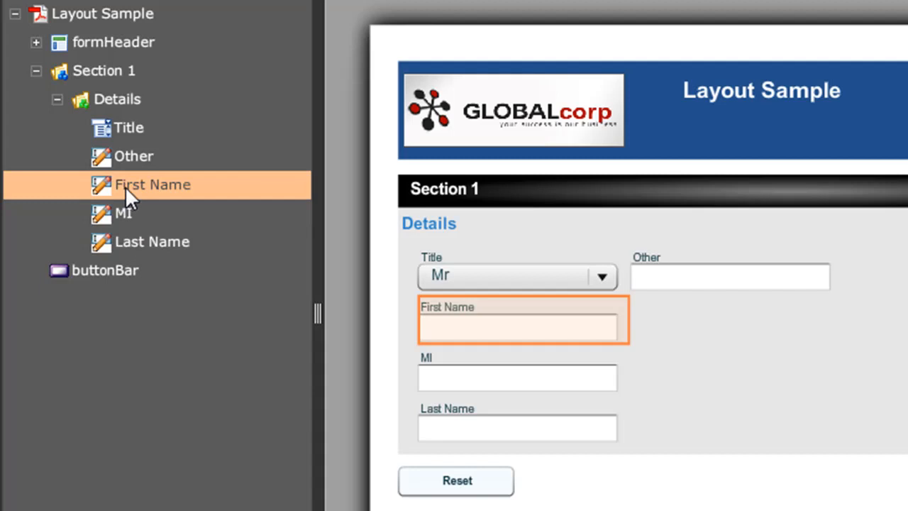
right_click(125, 186)
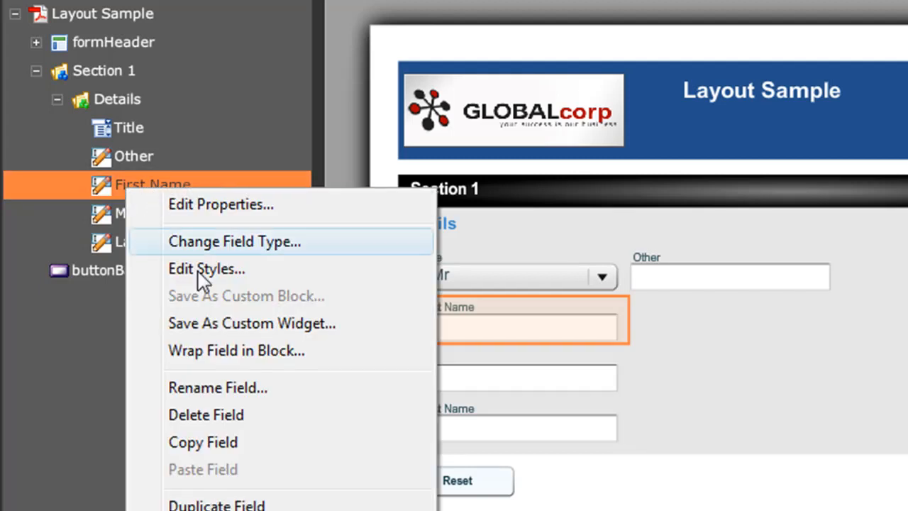
left_click(226, 357)
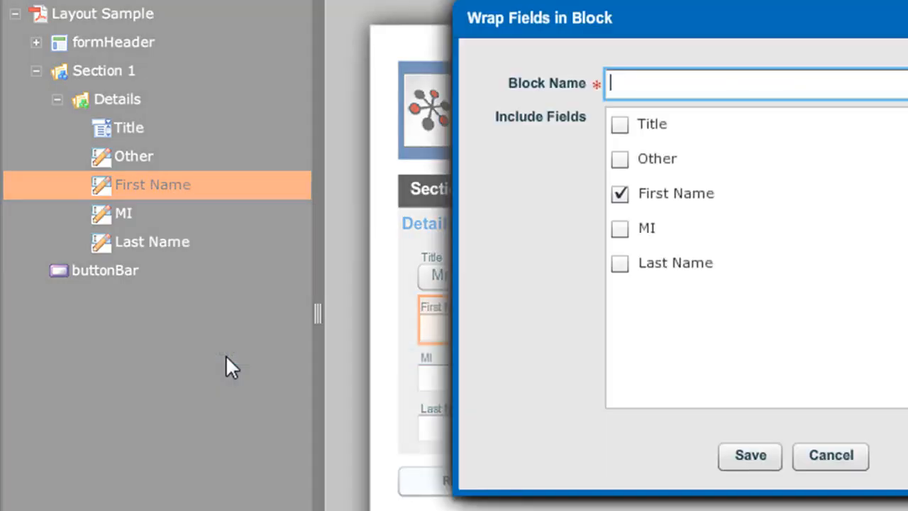
left_click(619, 228)
left_click(619, 263)
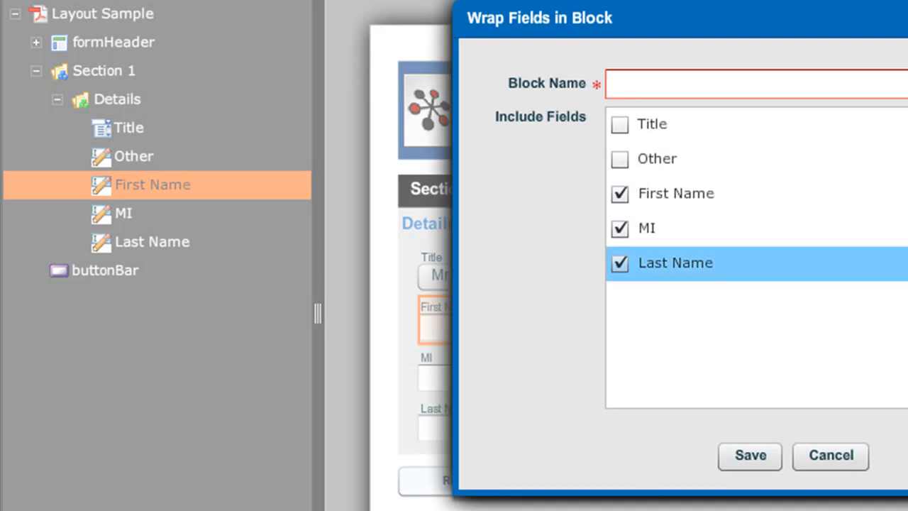
left_click(641, 78)
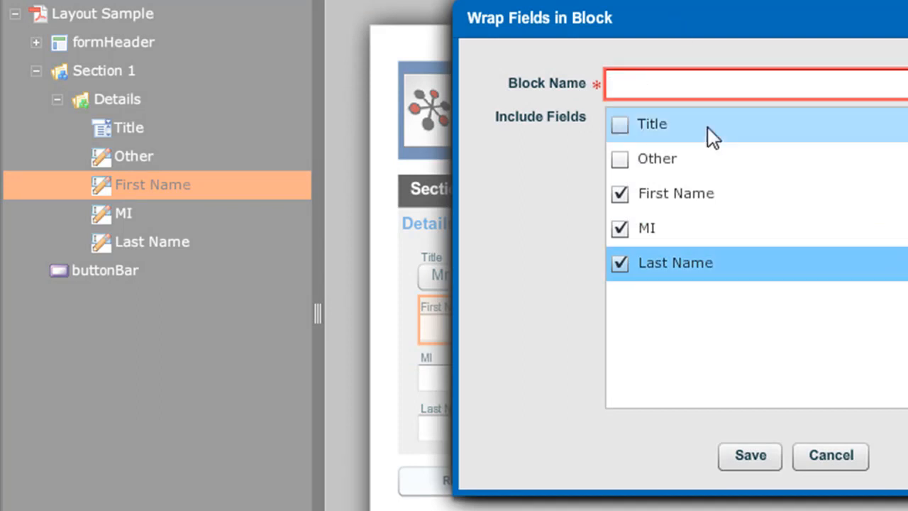
type("NameBlo")
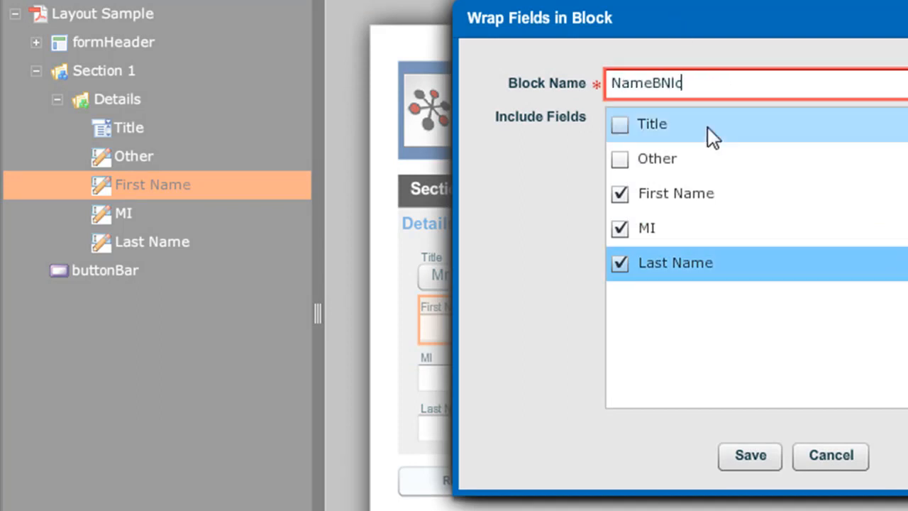
type("ck")
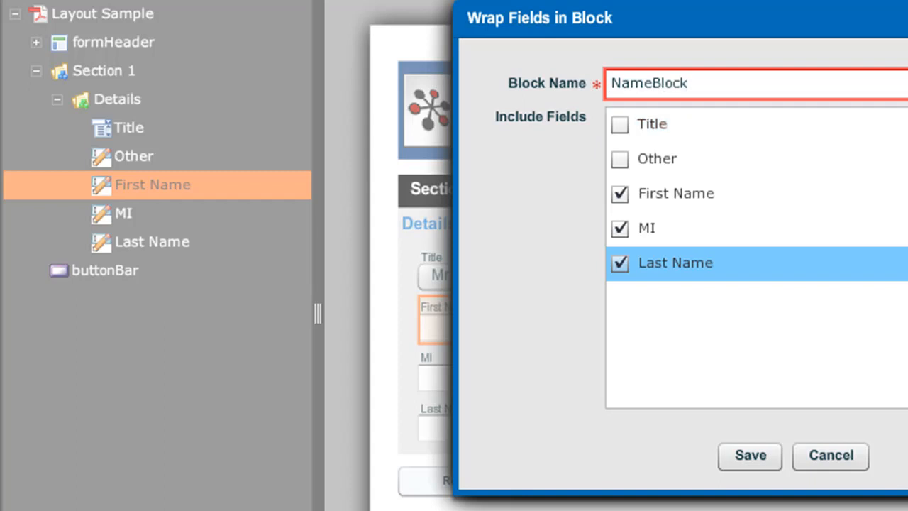
left_click(730, 459)
- Expand NameBlock in the form tree and set its layout manager to Flow - Left to Right
left_click(98, 188)
left_click(78, 186)
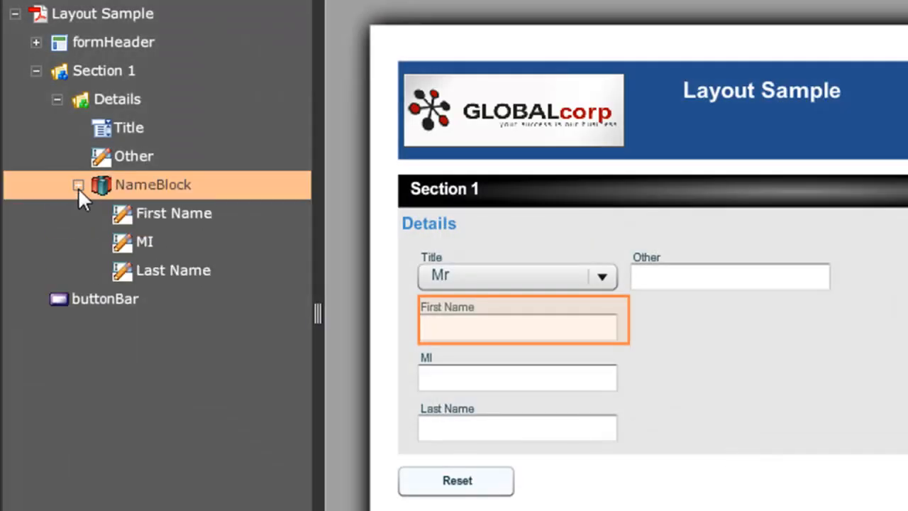
left_click(135, 185)
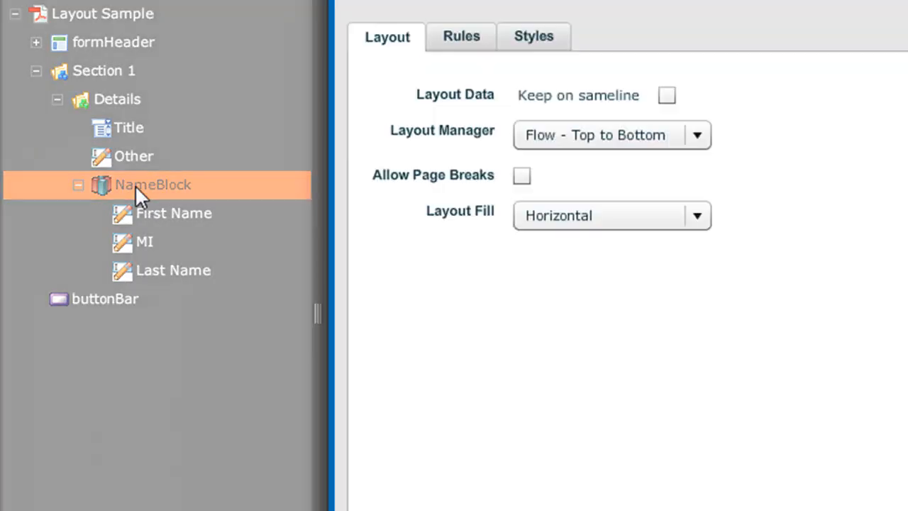
left_click(602, 140)
left_click(580, 191)
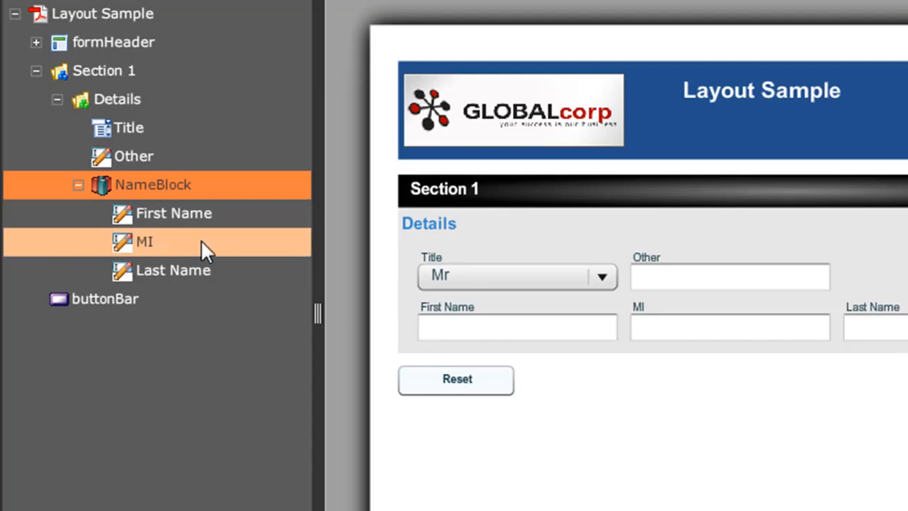
- Enter 30 in the layout settings of the First Name field inside NameBlock
double_click(176, 214)
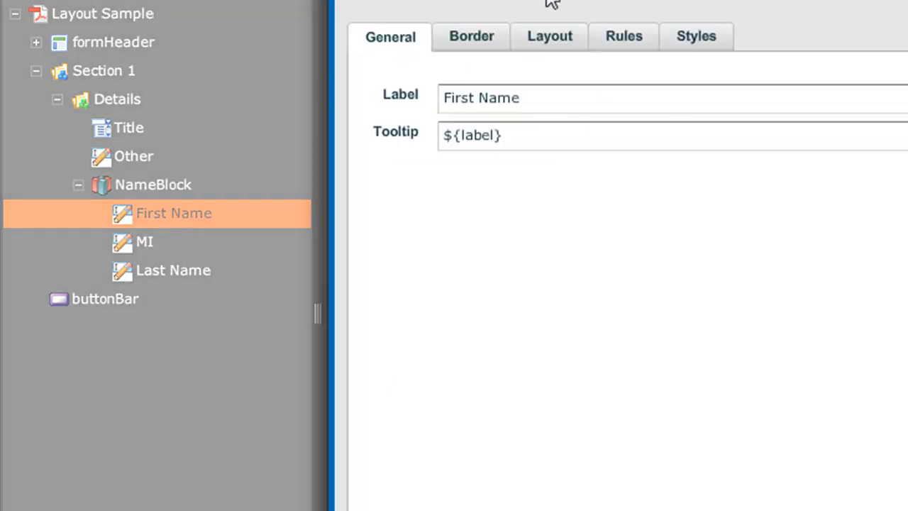
left_click(546, 44)
left_click(595, 97)
type("30")
key("Return")
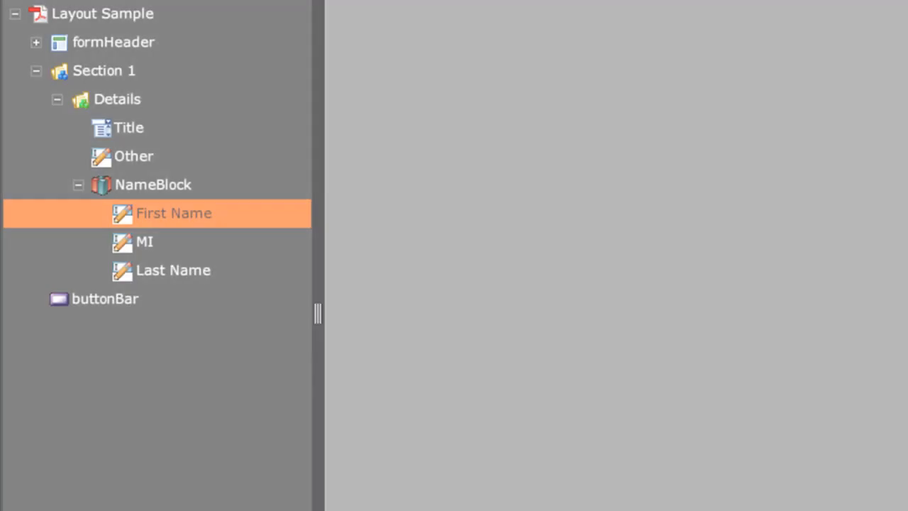
- Open the properties of the MI field inside NameBlock
left_click(158, 241)
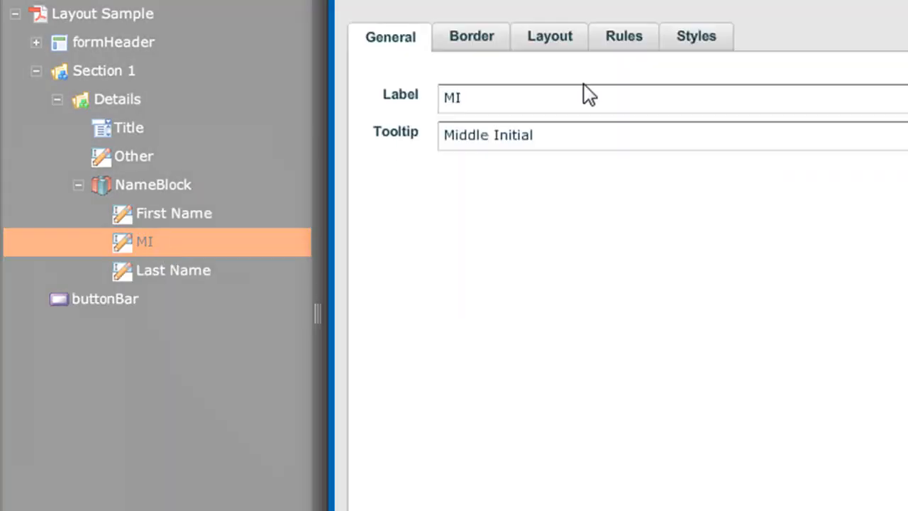